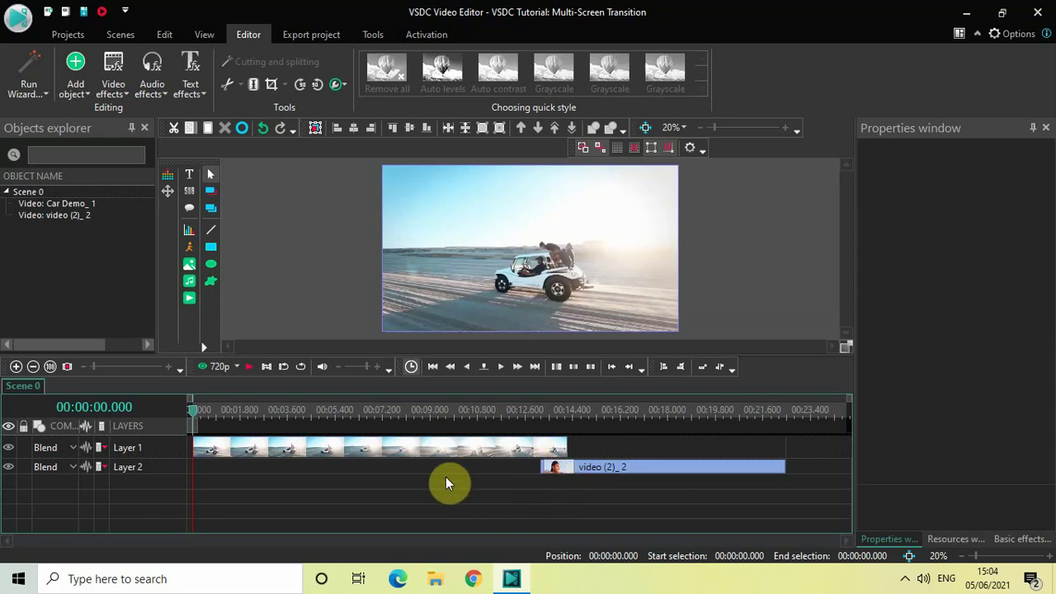
Add a Resample transform effect to the Car Demo_1 clip
{"action": "double_click", "coordinate": [428, 452]}
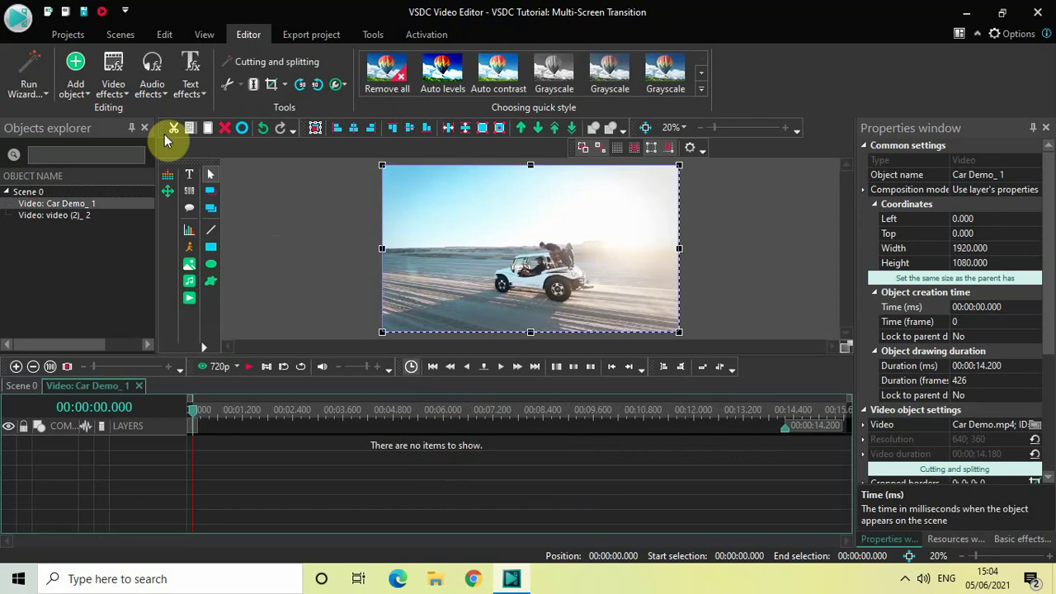
{"action": "left_click", "coordinate": [112, 73]}
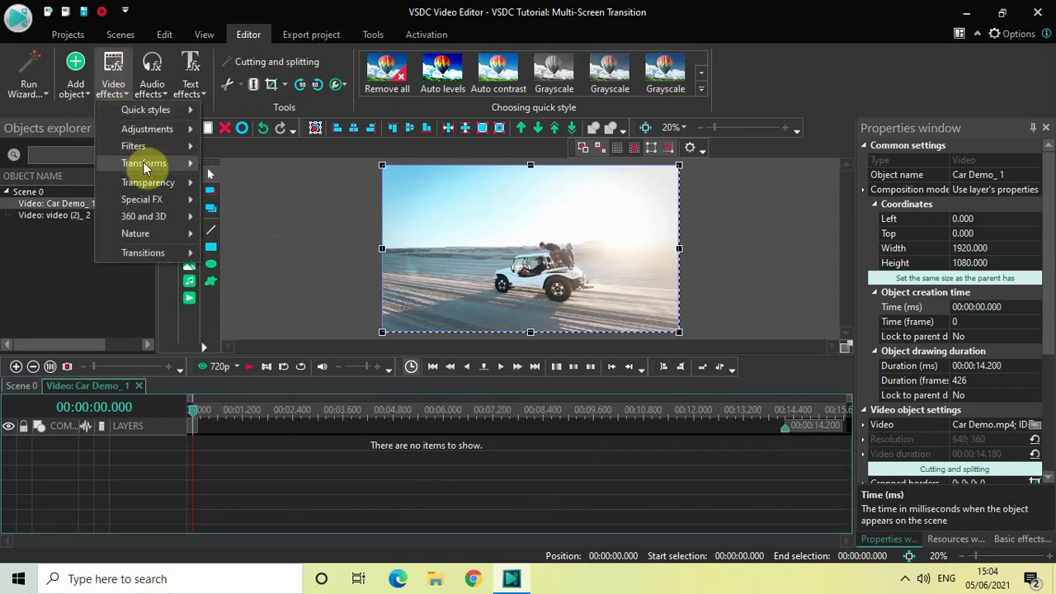
{"action": "mouse_move", "coordinate": [150, 164]}
{"action": "left_click", "coordinate": [256, 249]}
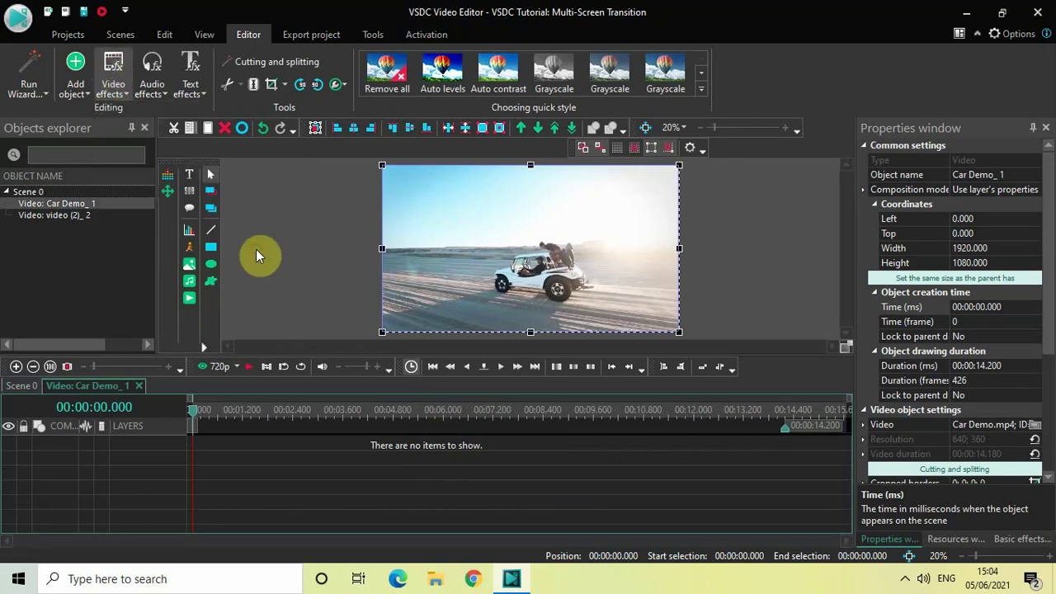
{"action": "left_click", "coordinate": [657, 366]}
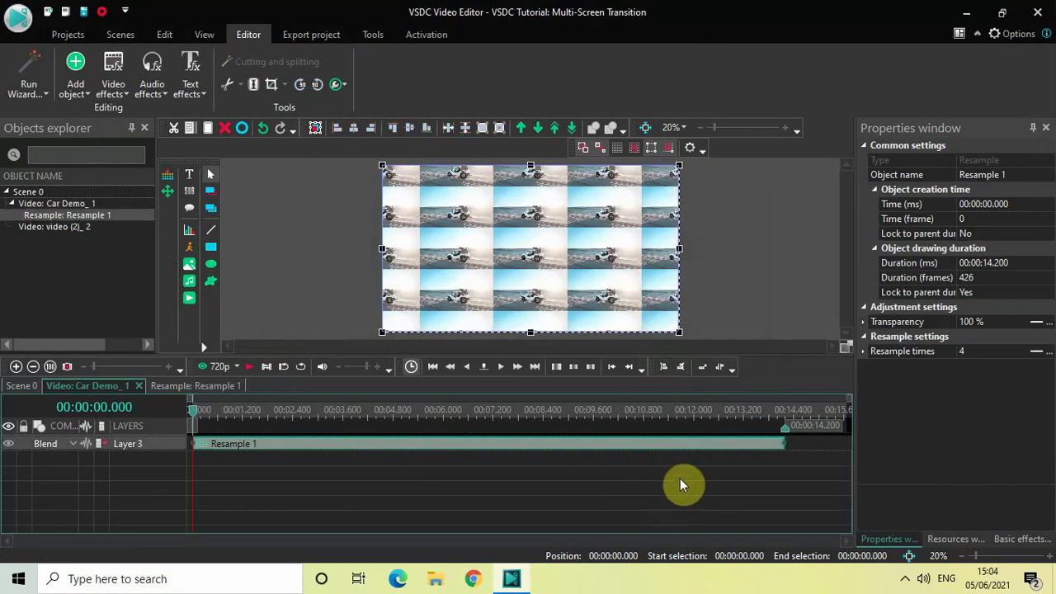
Shorten the Resample effect to 1000 ms and drag it to the clip's end at 13.2 s
{"action": "left_click", "coordinate": [1028, 262]}
{"action": "key", "text": "BackSpace"}
{"action": "key", "text": "BackSpace"}
{"action": "key", "text": "BackSpace"}
{"action": "key", "text": "BackSpace"}
{"action": "key", "text": "BackSpace"}
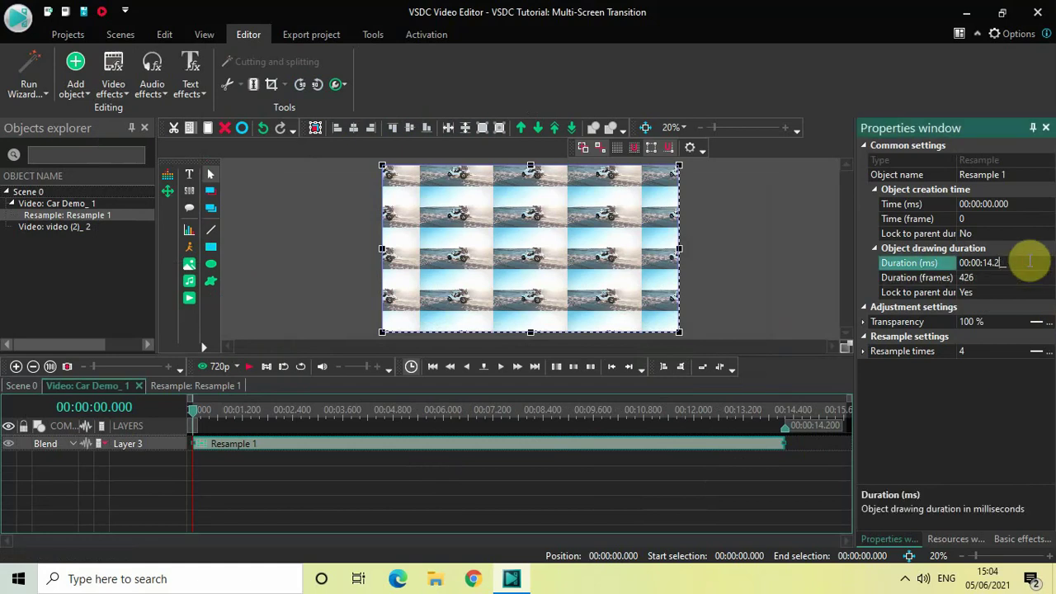
{"action": "type", "text": "1000"}
{"action": "key", "text": "Return"}
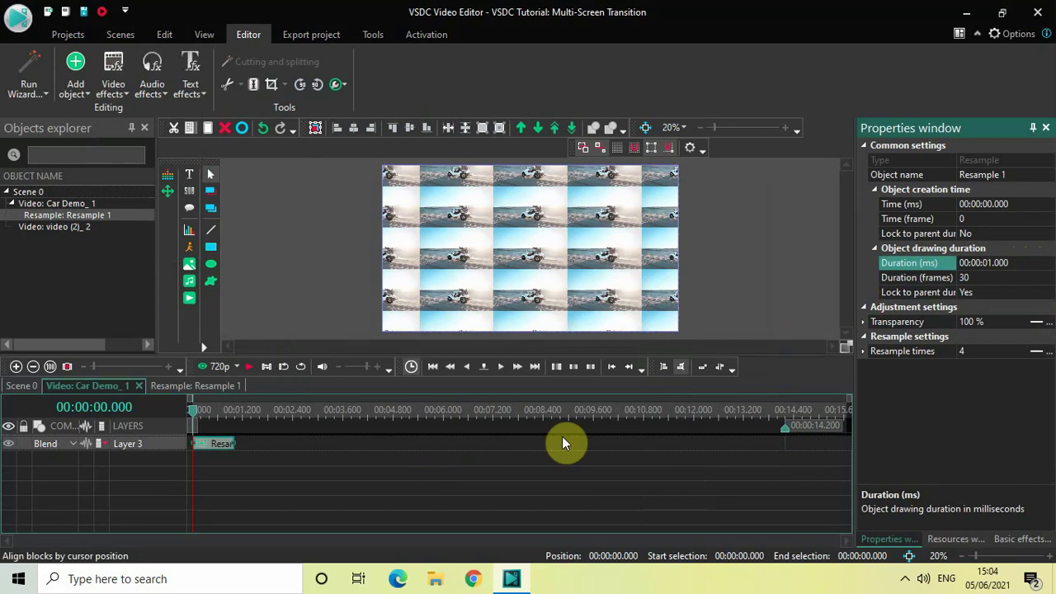
{"action": "left_click_drag", "start_coordinate": [211, 447], "coordinate": [474, 443]}
{"action": "left_click_drag", "start_coordinate": [540, 424], "coordinate": [761, 421]}
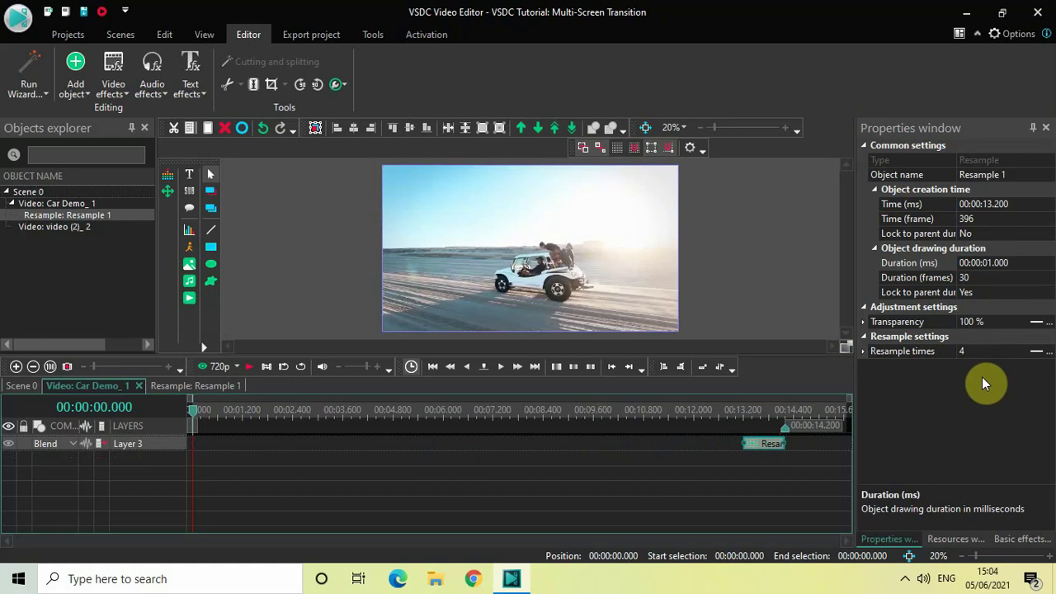
Change Resample 1's resample times from 4 to 1;10 and deselect the effect
{"action": "left_click", "coordinate": [1037, 353]}
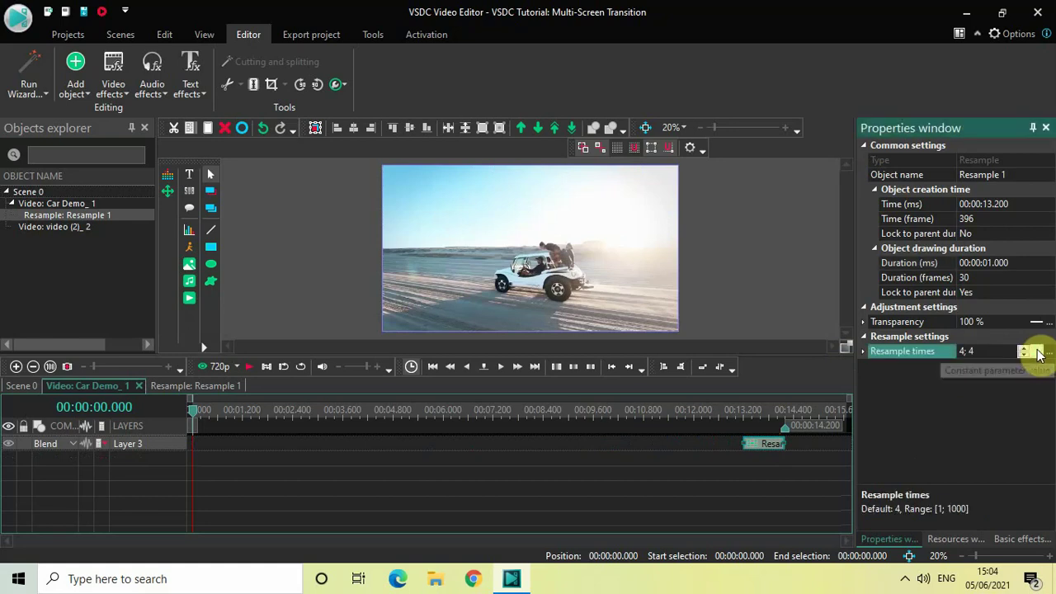
{"action": "left_click", "coordinate": [988, 353]}
{"action": "key", "text": "BackSpace"}
{"action": "type", "text": "1"}
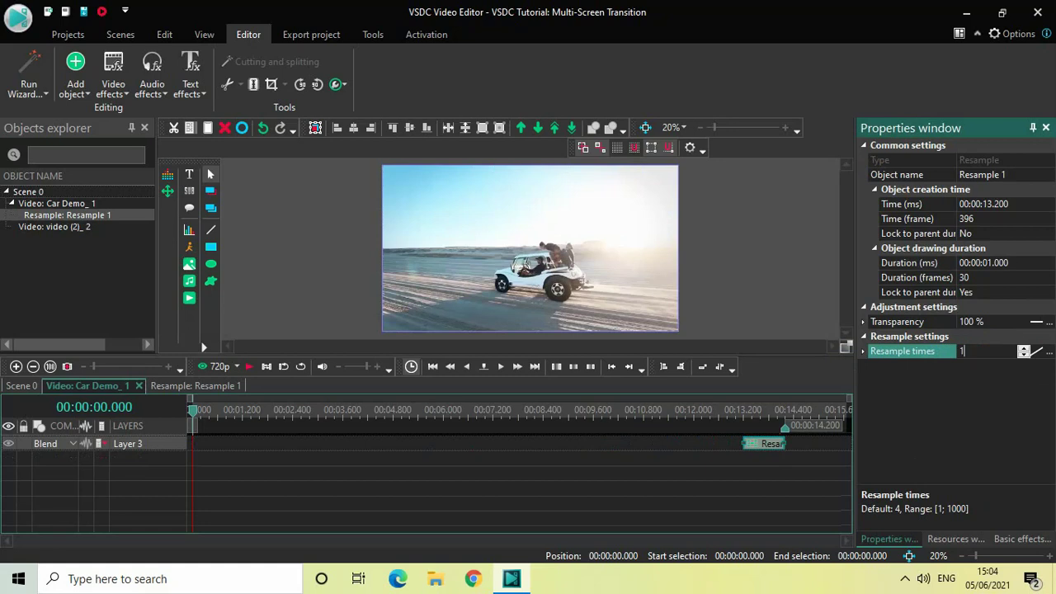
{"action": "type", "text": ";10"}
{"action": "left_click", "coordinate": [653, 482]}
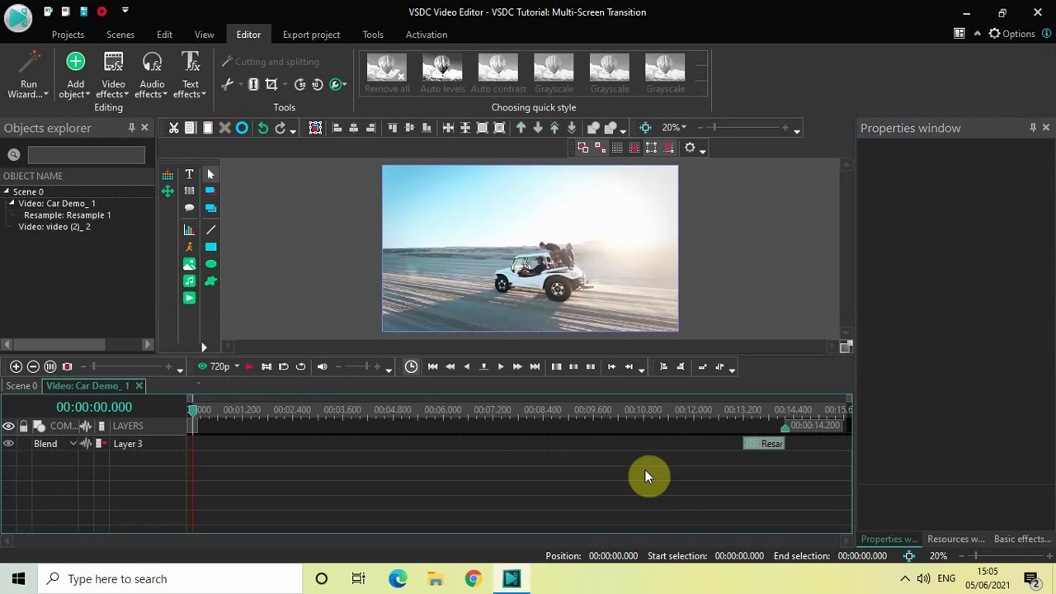
Add a Push transition to Car Demo_1 at the 00:00:13.200 playhead position
{"action": "left_click", "coordinate": [743, 419]}
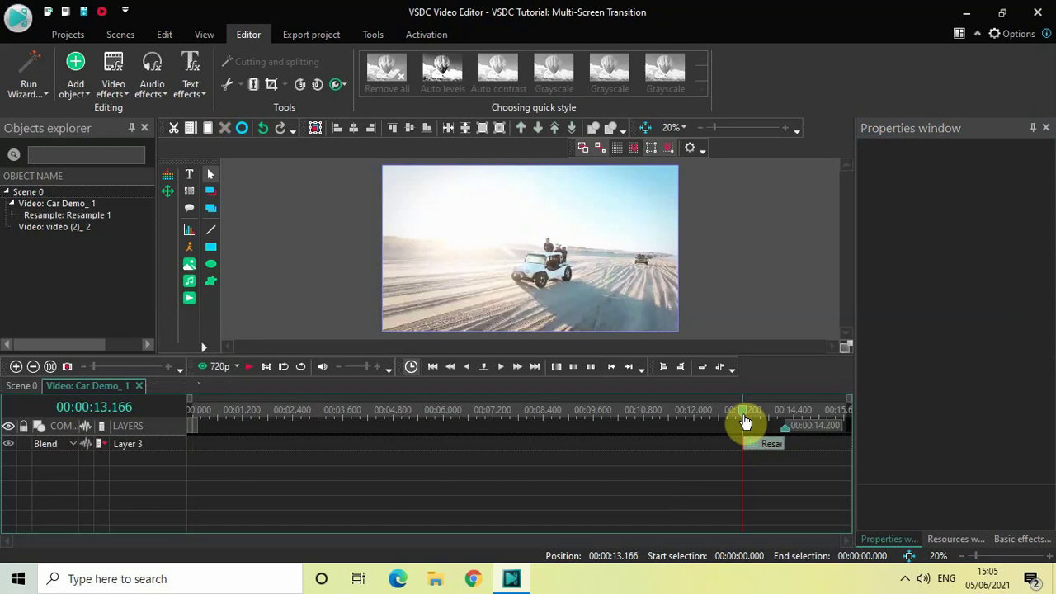
{"action": "left_click", "coordinate": [745, 422]}
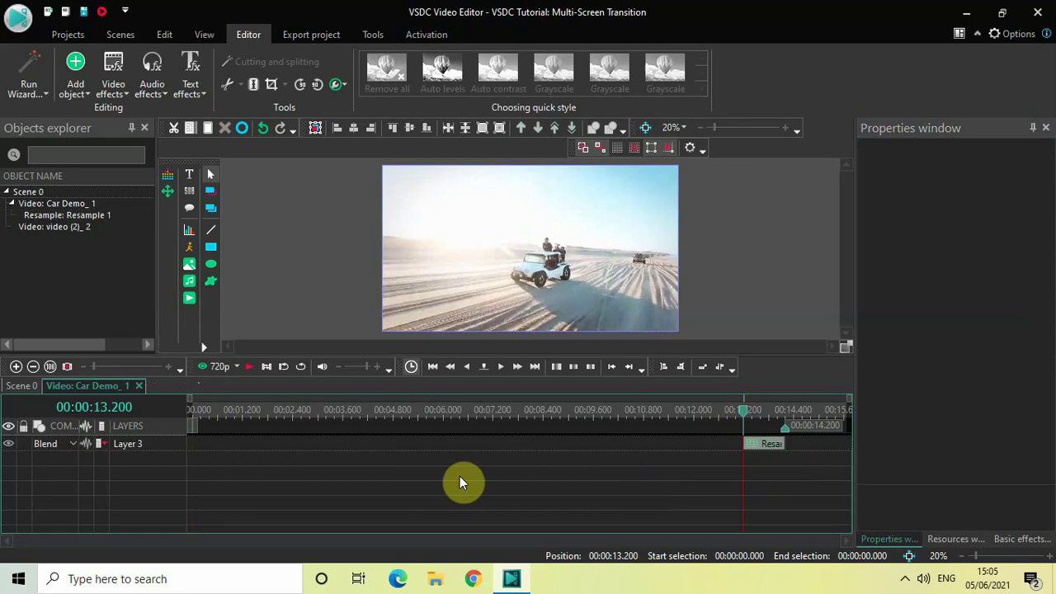
{"action": "left_click", "coordinate": [113, 81]}
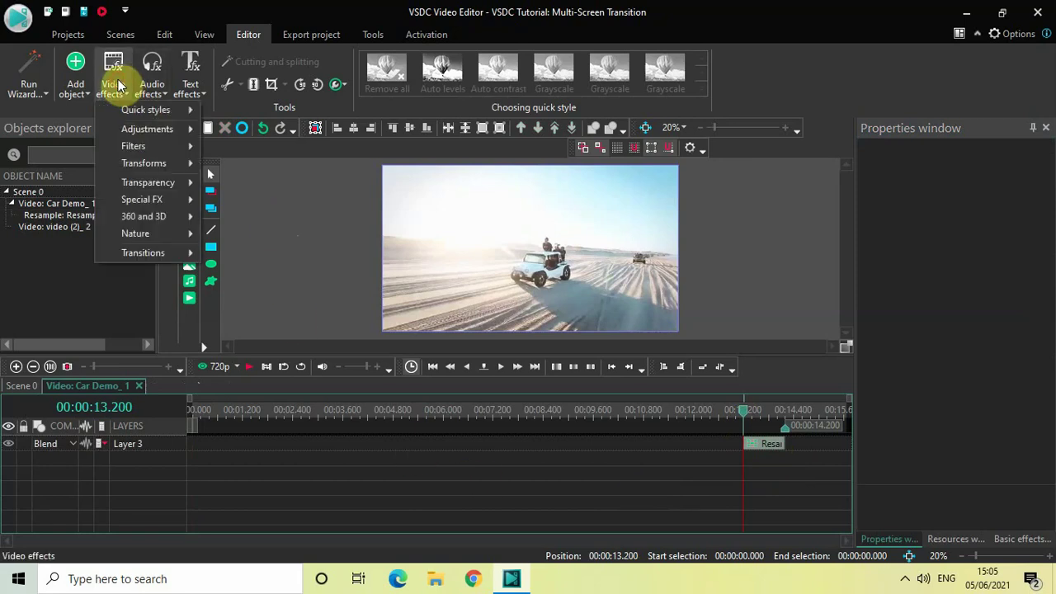
{"action": "mouse_move", "coordinate": [160, 254]}
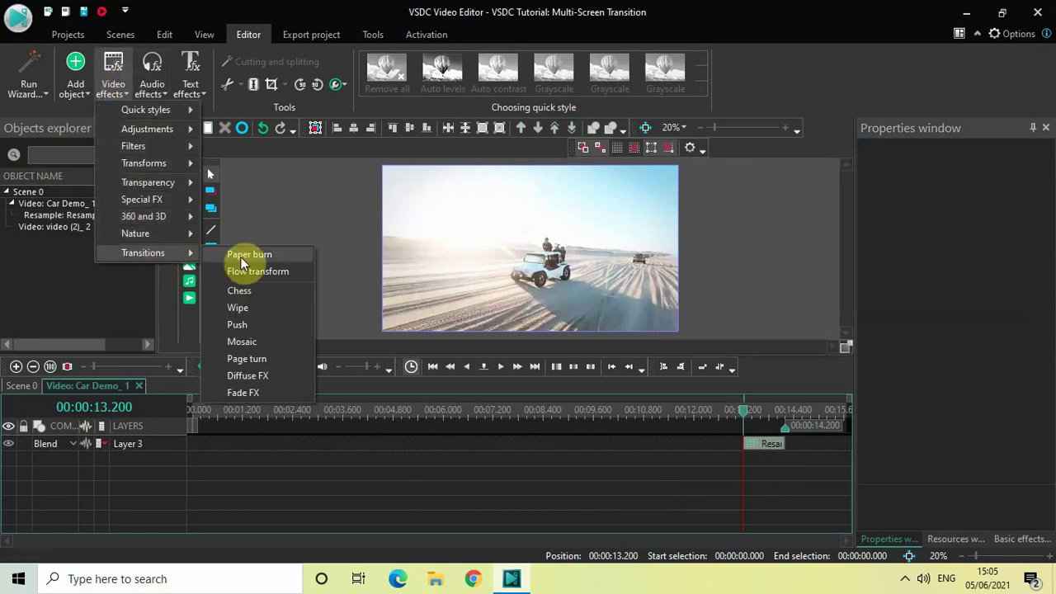
{"action": "left_click", "coordinate": [255, 327]}
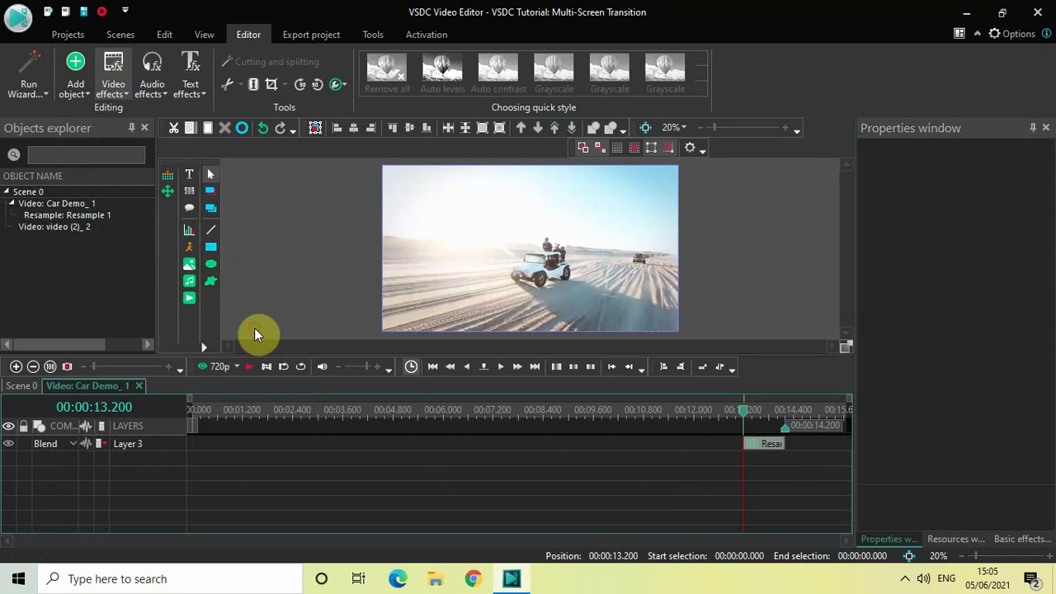
{"action": "left_click", "coordinate": [666, 361]}
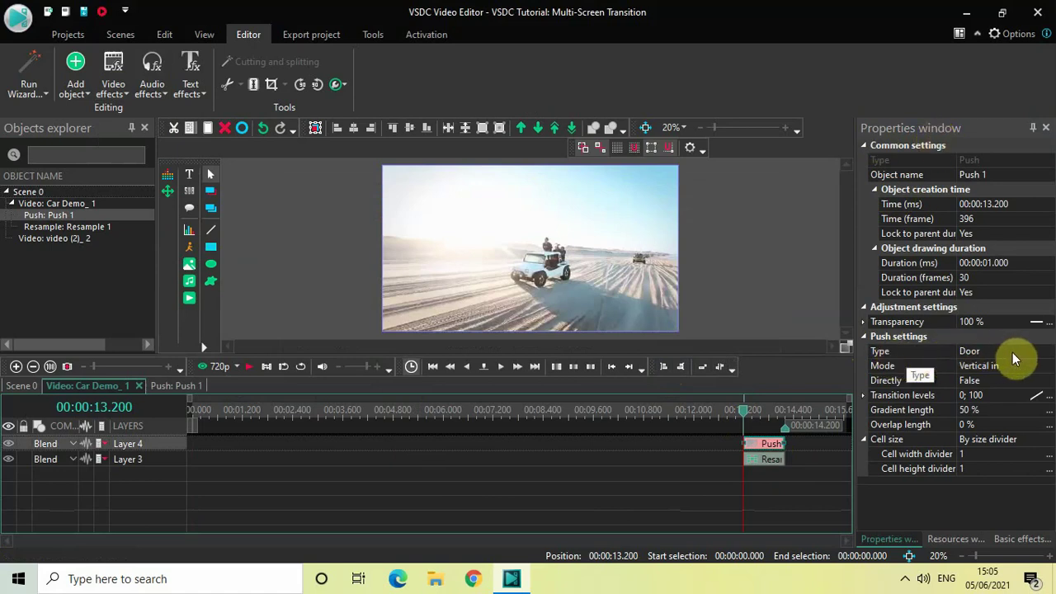
Set Push 1 to Side type with a 0 % gradient length
{"action": "left_click", "coordinate": [1049, 352]}
{"action": "left_click", "coordinate": [1049, 353]}
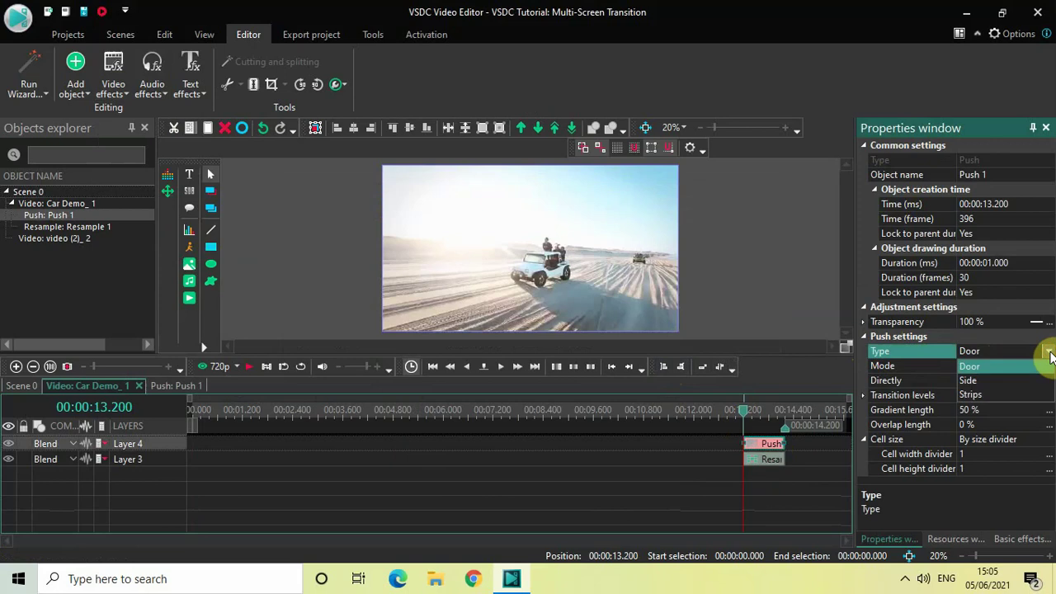
{"action": "left_click", "coordinate": [984, 379]}
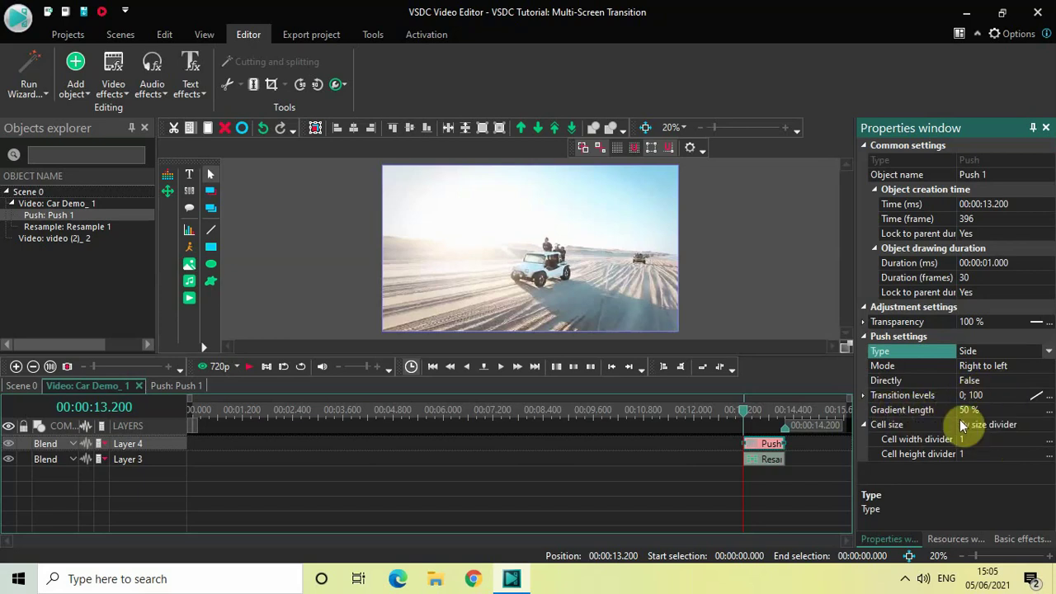
{"action": "left_click", "coordinate": [992, 410]}
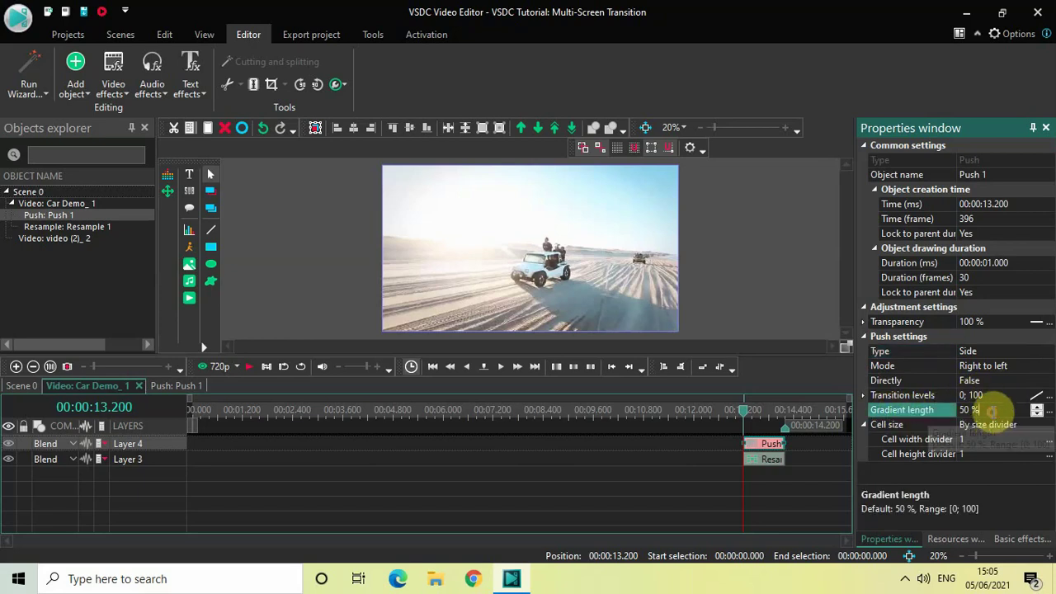
{"action": "key", "text": "BackSpace"}
{"action": "key", "text": "BackSpace"}
{"action": "key", "text": "BackSpace"}
{"action": "key", "text": "BackSpace"}
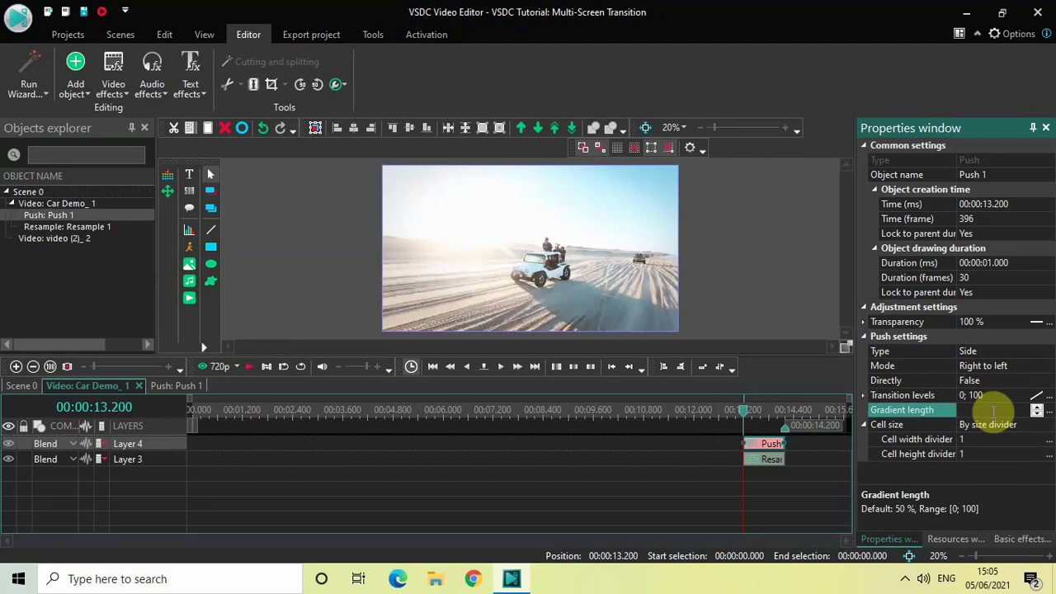
{"action": "type", "text": "0"}
{"action": "key", "text": "Return"}
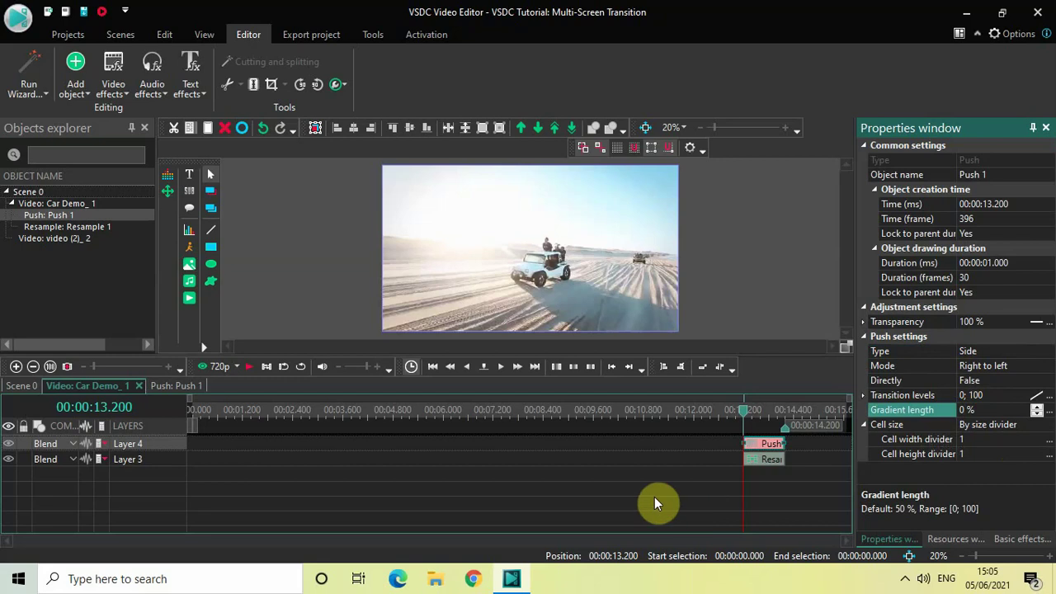
Preview the Scene 0 handover from about 10.9 s, then open the video (2)_2 clip
{"action": "left_click", "coordinate": [23, 387]}
{"action": "left_click", "coordinate": [483, 417]}
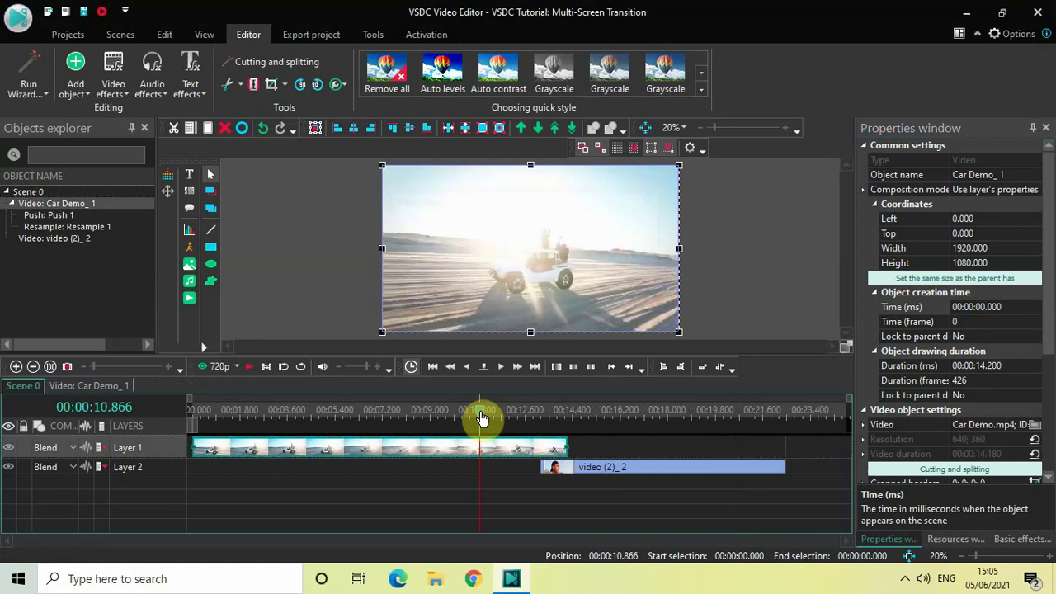
{"action": "key", "text": "space"}
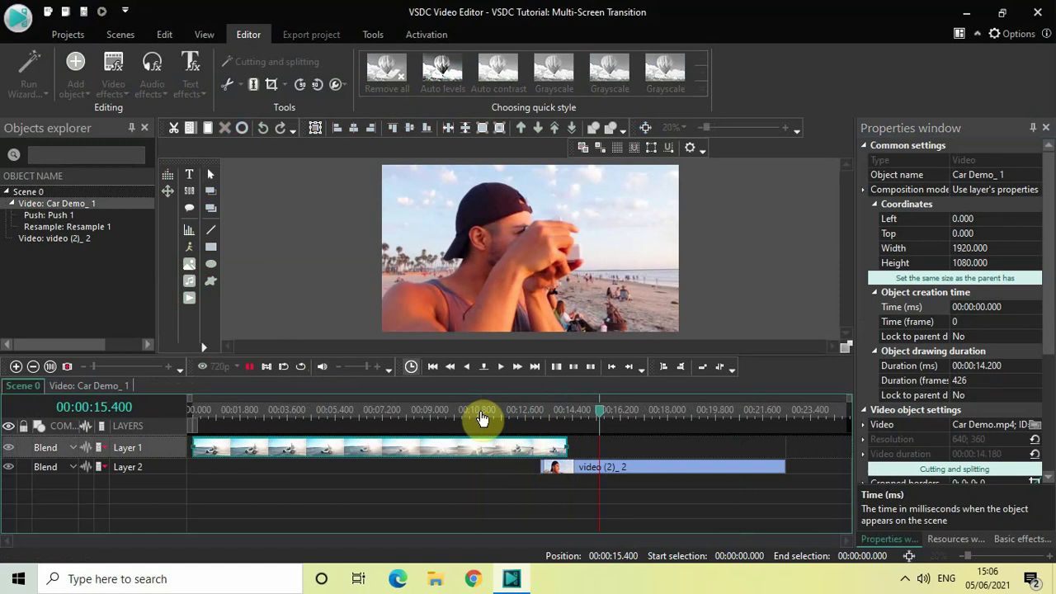
{"action": "key", "text": "space"}
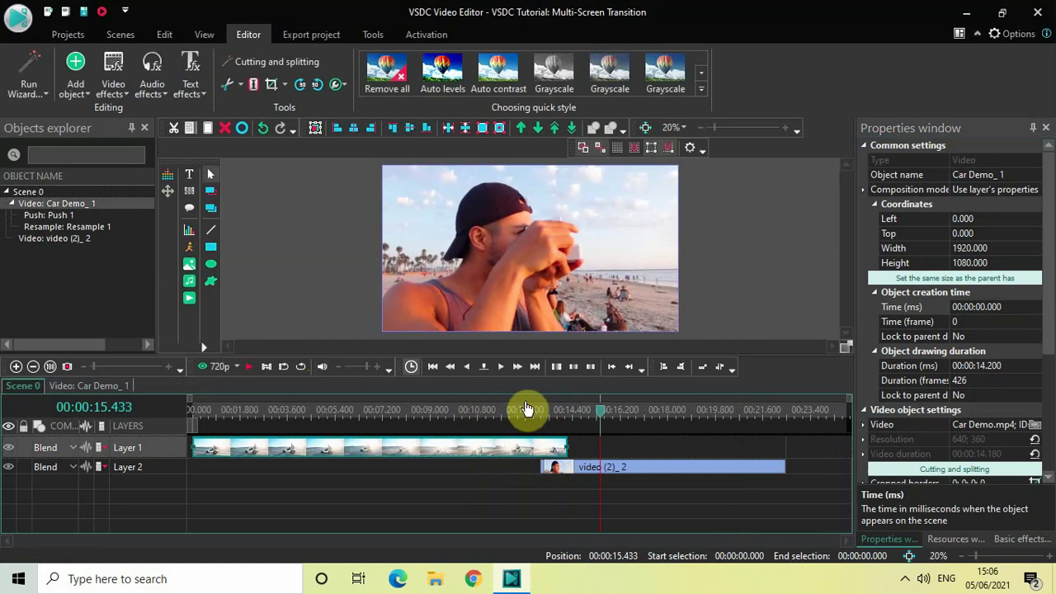
{"action": "double_click", "coordinate": [651, 475]}
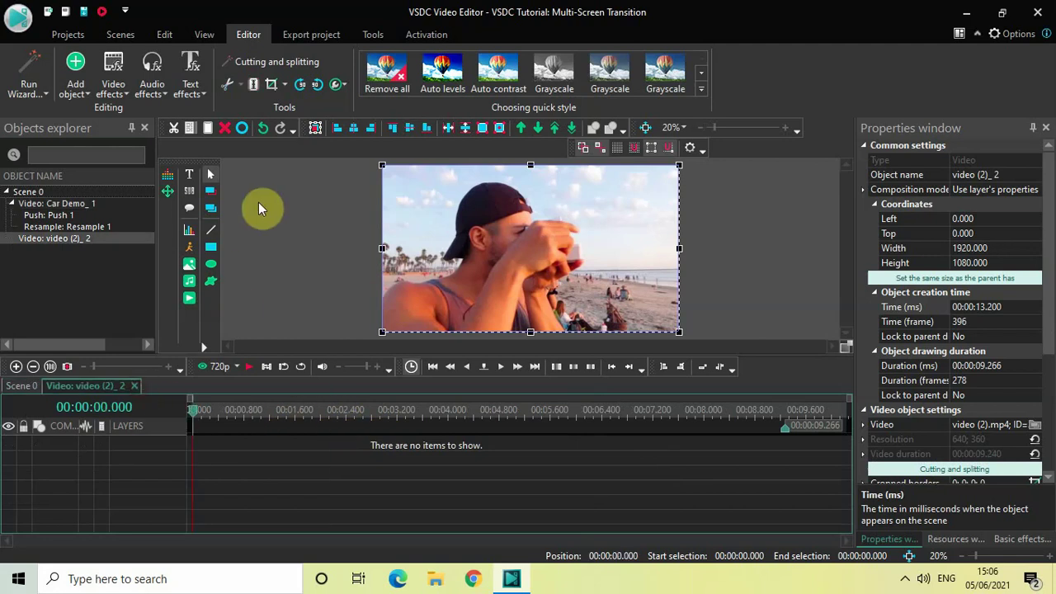
Add a Resample transform effect spanning the whole video (2)_2 clip
{"action": "left_click", "coordinate": [112, 91]}
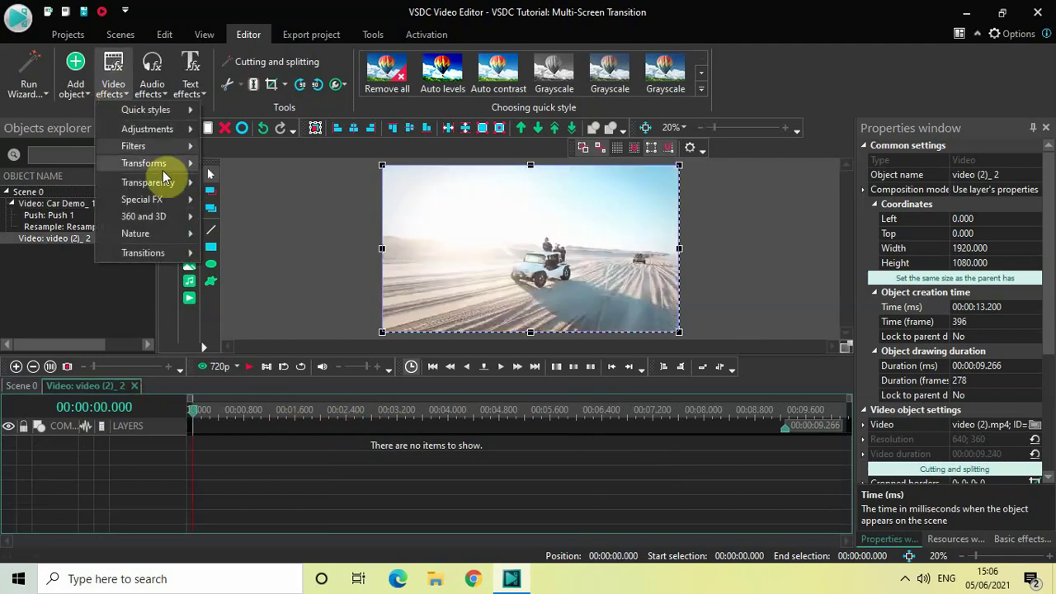
{"action": "mouse_move", "coordinate": [164, 169]}
{"action": "left_click", "coordinate": [262, 256]}
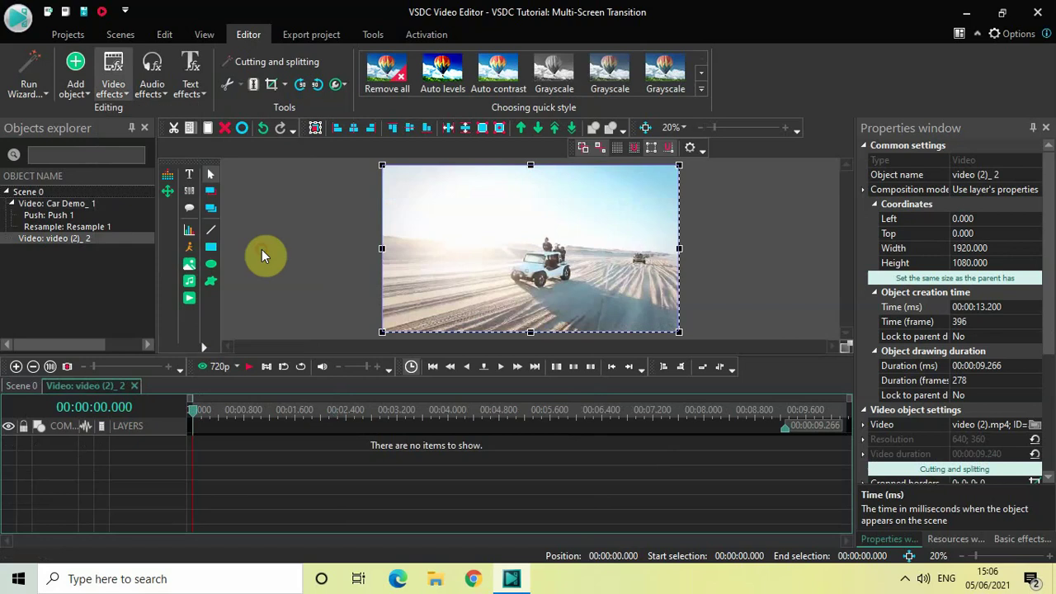
{"action": "left_click", "coordinate": [667, 362]}
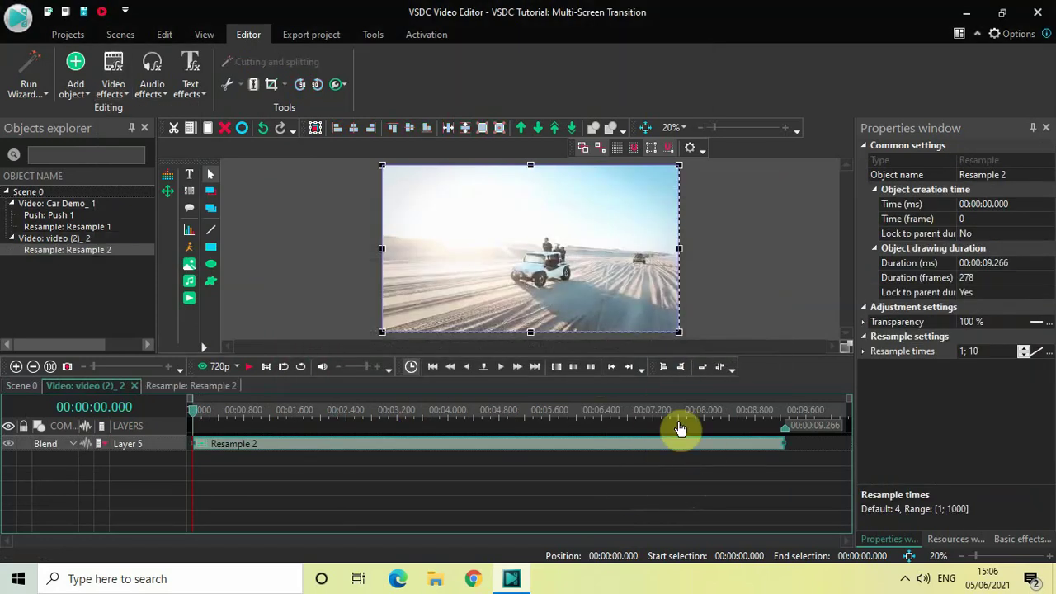
Set Resample 2's duration to 00:00:01.000
{"action": "left_click", "coordinate": [1021, 262]}
{"action": "key", "text": "BackSpace"}
{"action": "key", "text": "BackSpace"}
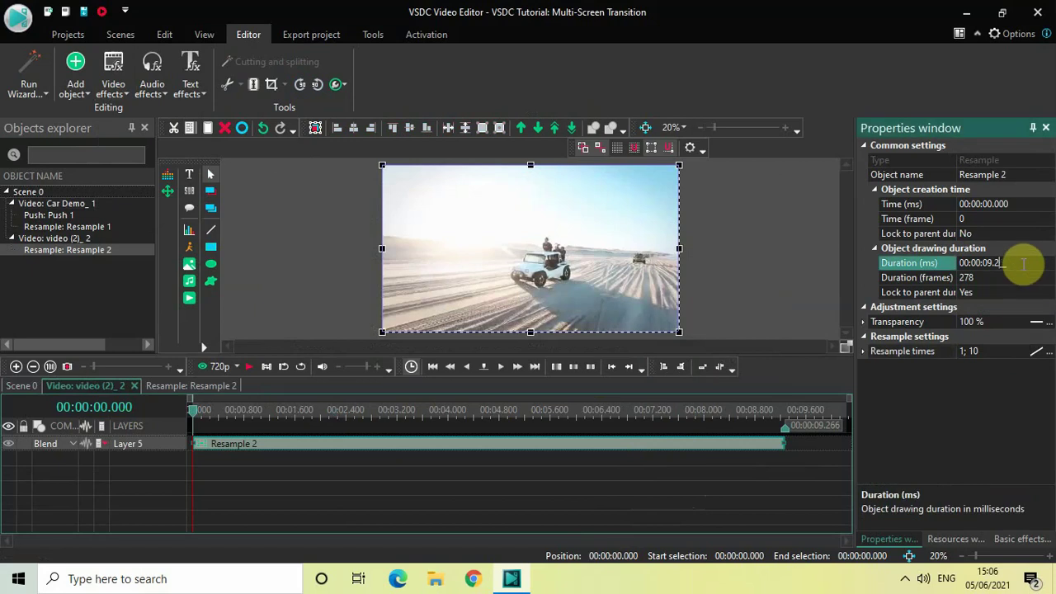
{"action": "key", "text": "BackSpace"}
{"action": "key", "text": "BackSpace"}
{"action": "key", "text": "BackSpace"}
{"action": "type", "text": "1.000"}
{"action": "key", "text": "Return"}
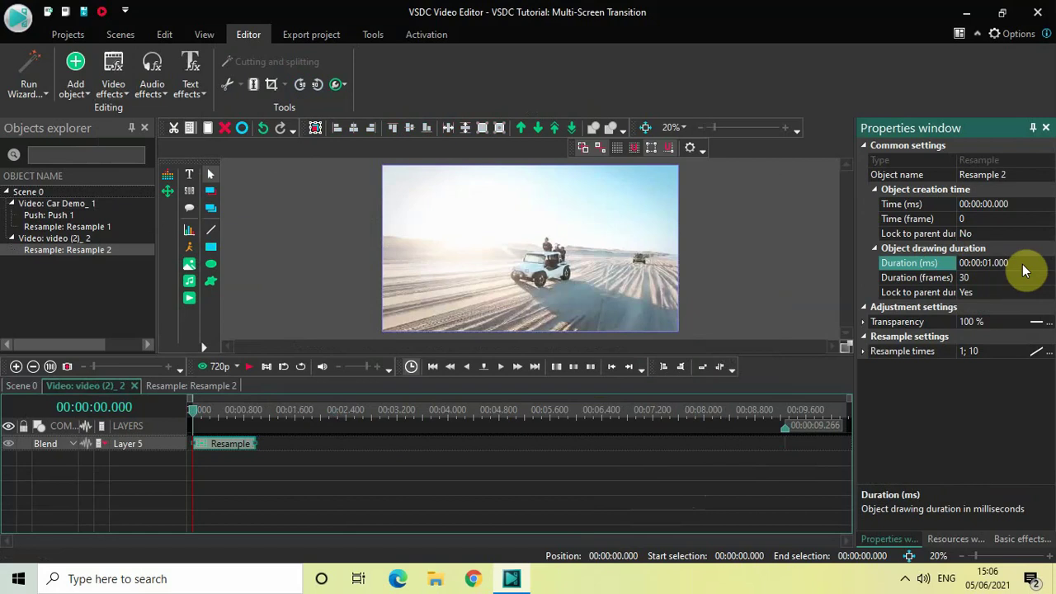
Reverse Resample 2's resample times to 10;1 and deselect it
{"action": "left_click", "coordinate": [992, 350]}
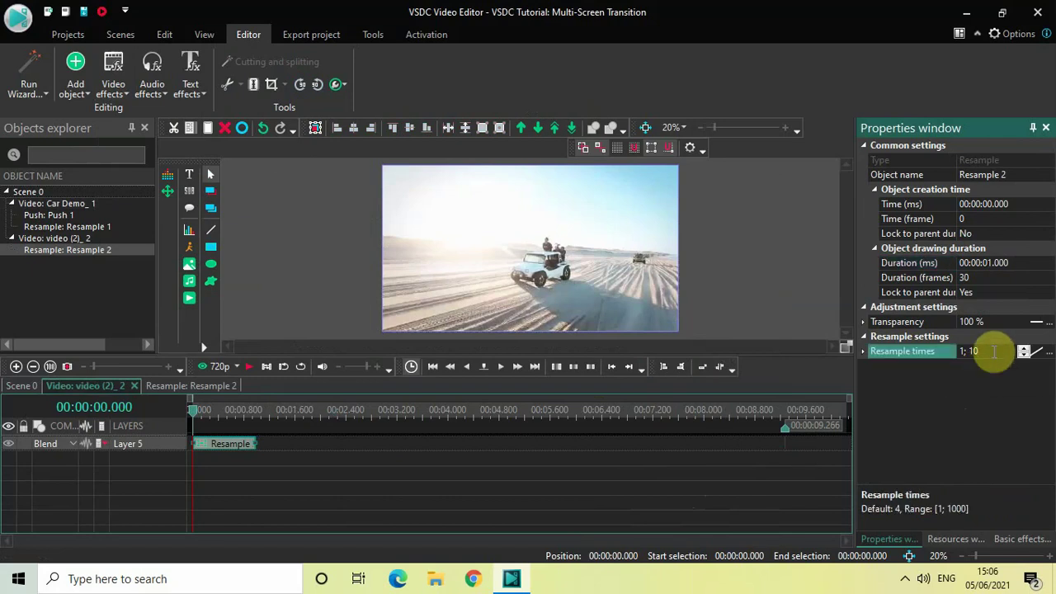
{"action": "key", "text": "ctrl+a"}
{"action": "key", "text": "BackSpace"}
{"action": "type", "text": "10"}
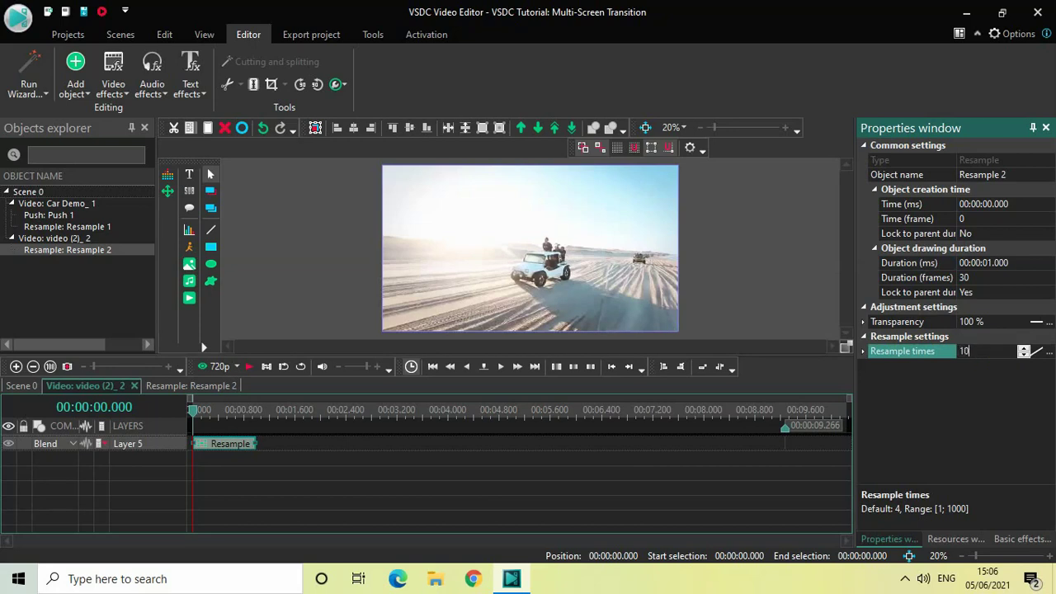
{"action": "type", "text": ";1"}
{"action": "left_click", "coordinate": [349, 479]}
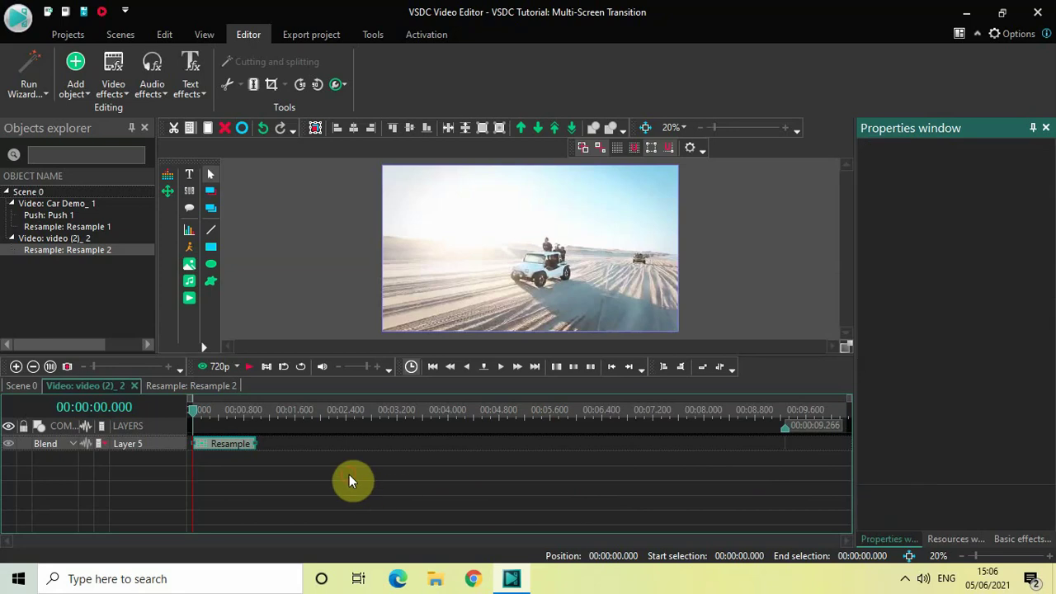
Add a one-second Push transition to video (2)_2 and select the Push 2 object
{"action": "left_click", "coordinate": [112, 76]}
{"action": "mouse_move", "coordinate": [171, 258]}
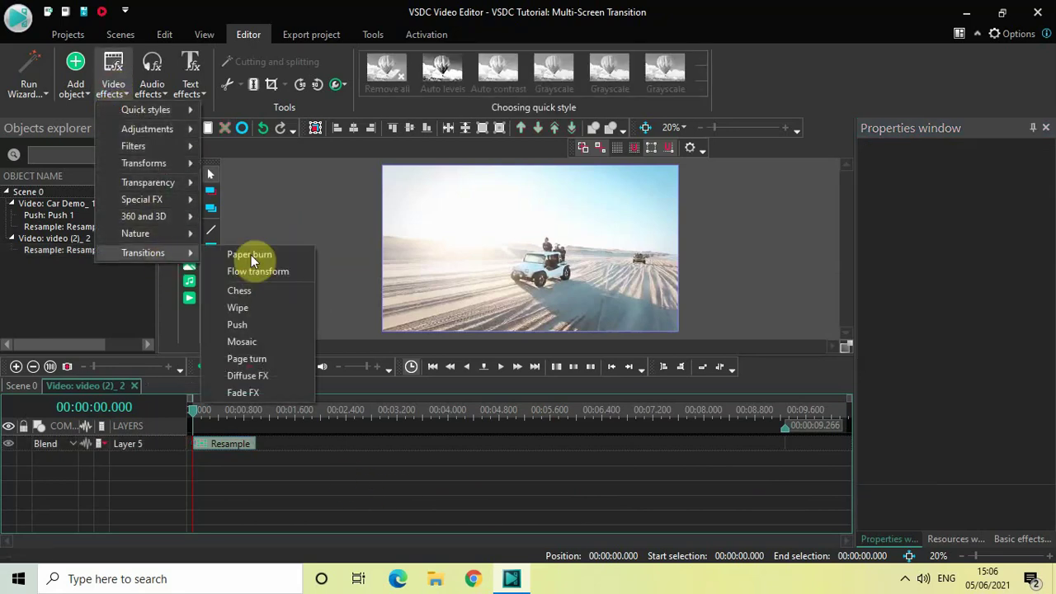
{"action": "left_click", "coordinate": [280, 324]}
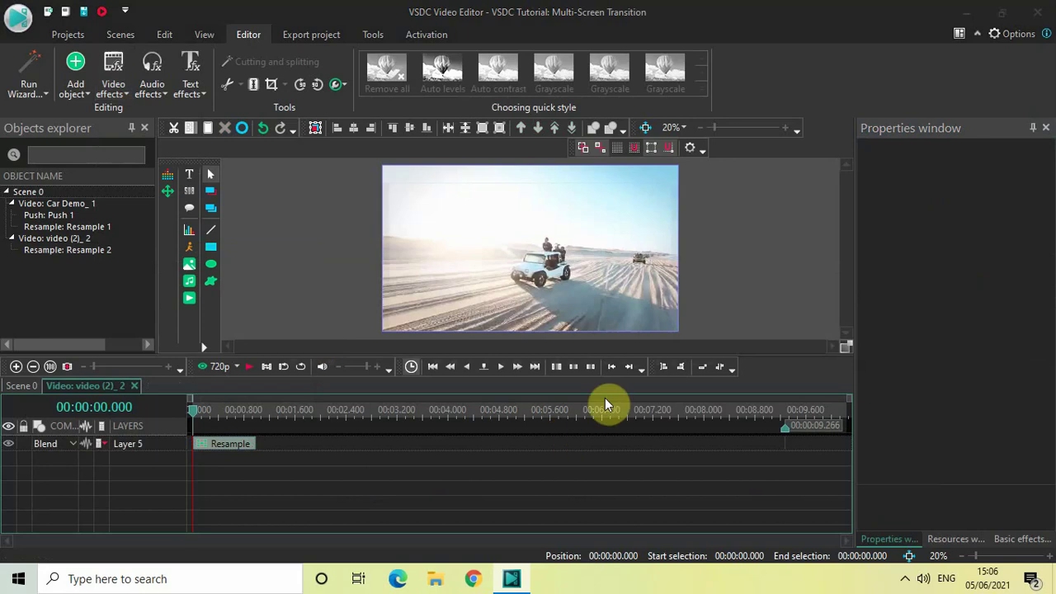
{"action": "left_click", "coordinate": [673, 364]}
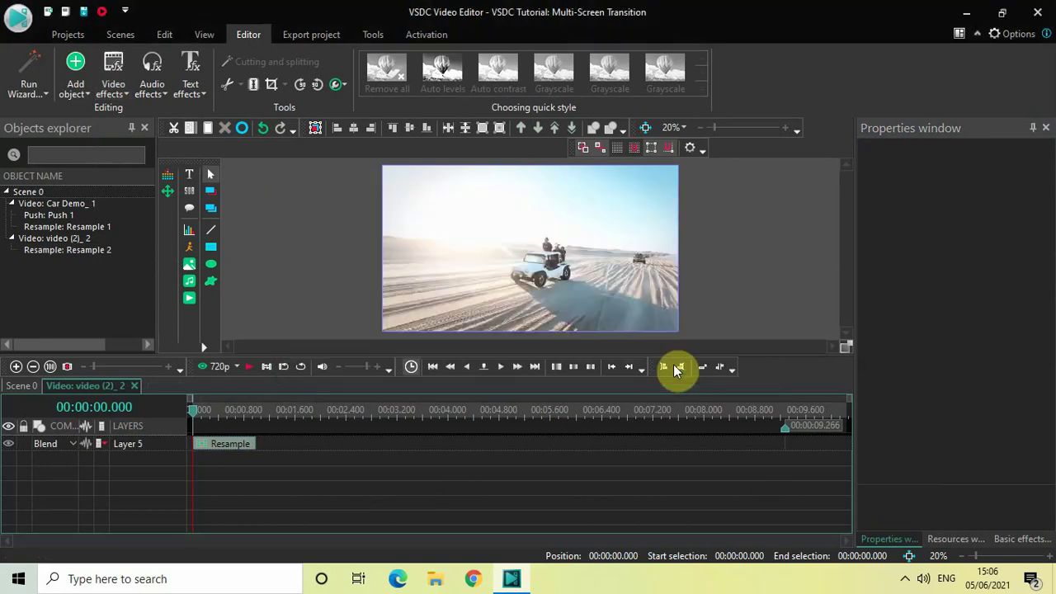
{"action": "left_click", "coordinate": [733, 442]}
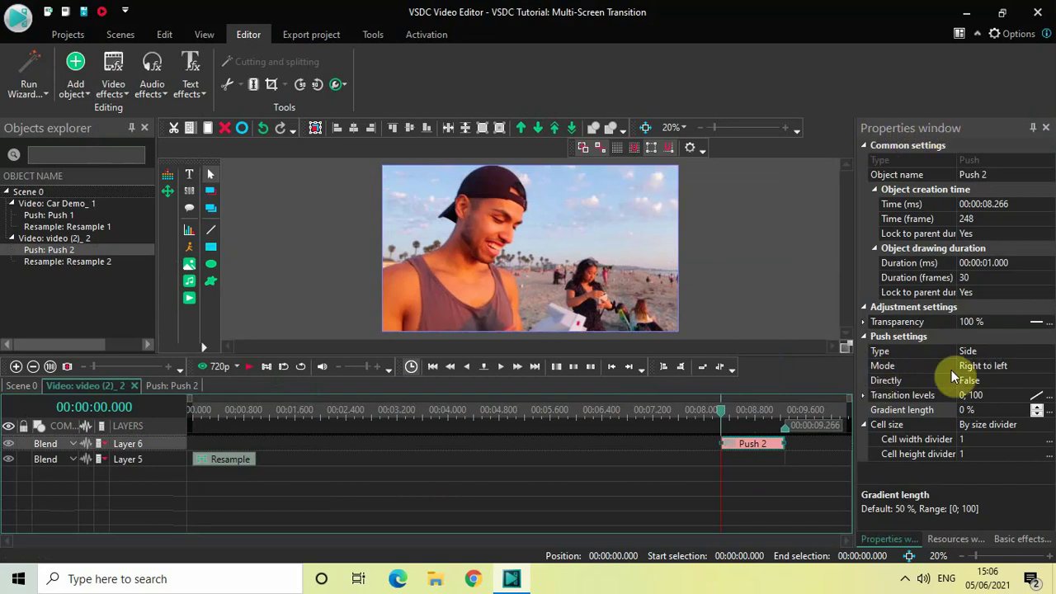
Set Push 2 to Left to right with Directly True and move it to the clip's start
{"action": "left_click", "coordinate": [1051, 366]}
{"action": "left_click", "coordinate": [1049, 365]}
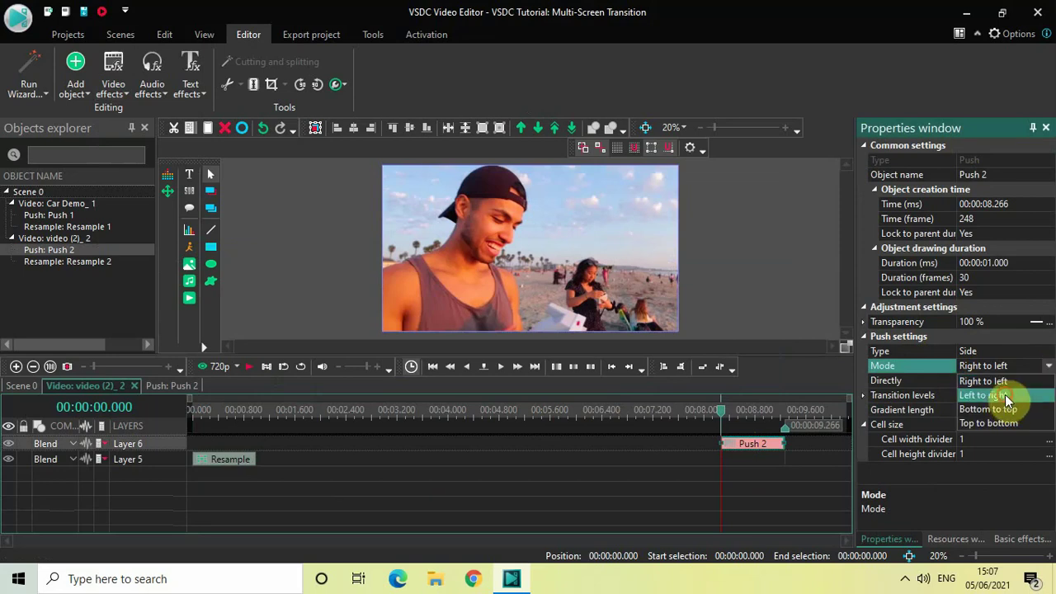
{"action": "left_click", "coordinate": [1005, 396]}
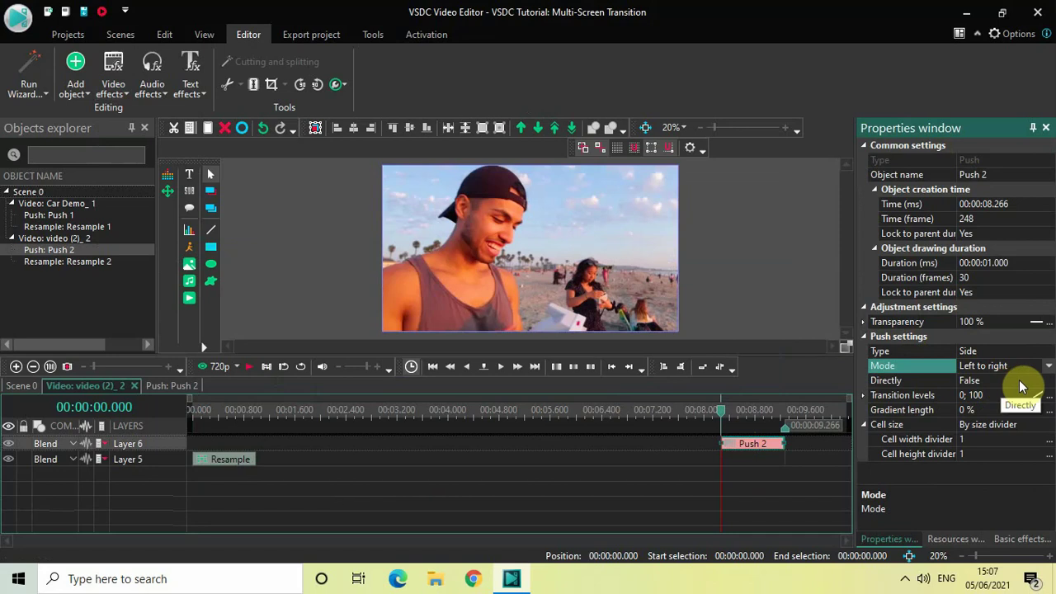
{"action": "left_click", "coordinate": [1051, 382]}
{"action": "left_click", "coordinate": [1048, 381]}
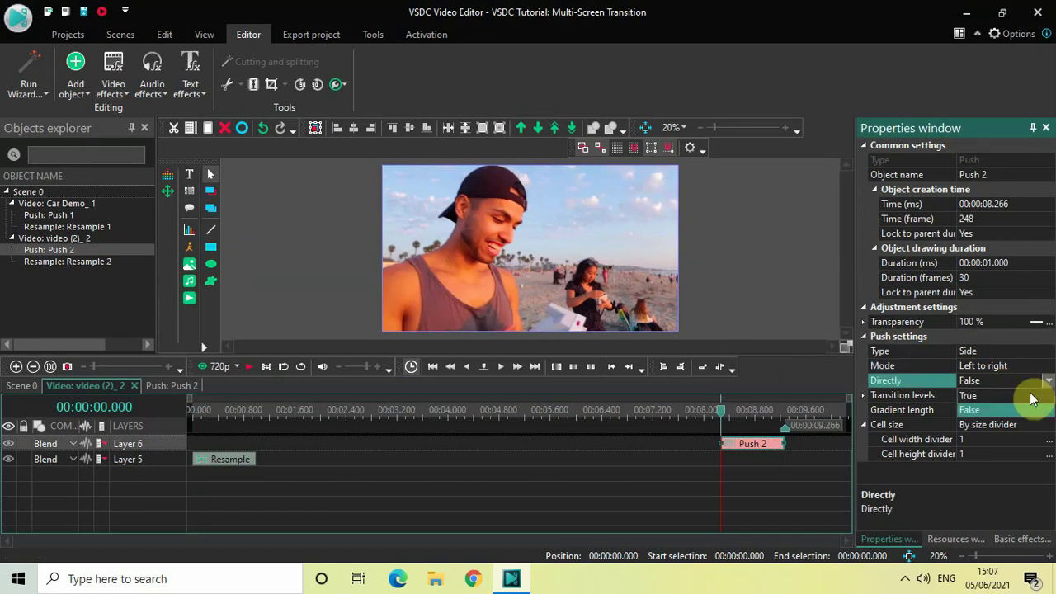
{"action": "left_click", "coordinate": [1011, 408]}
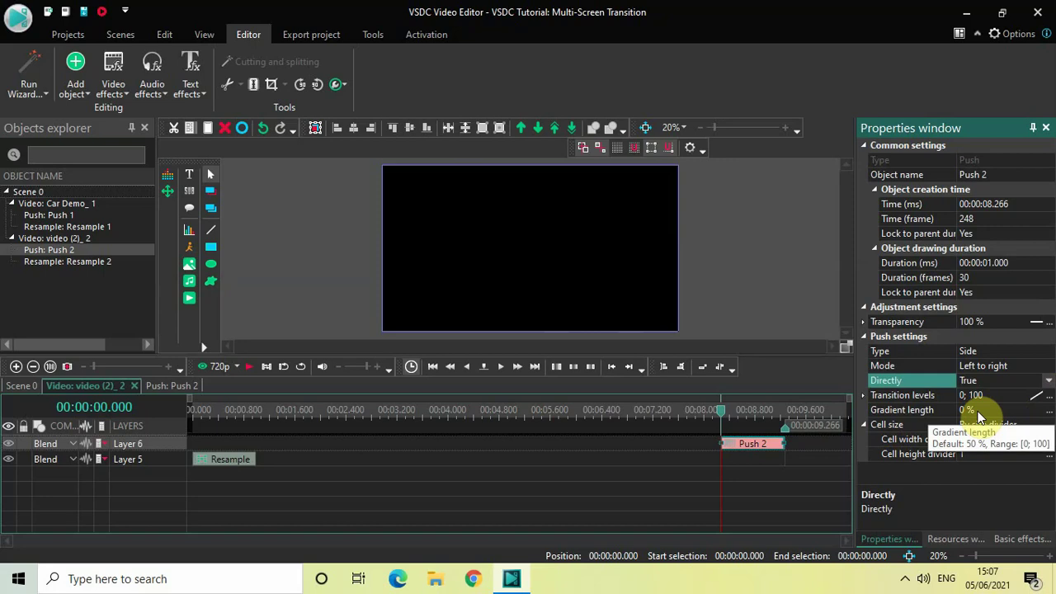
{"action": "left_click_drag", "start_coordinate": [752, 450], "coordinate": [126, 372]}
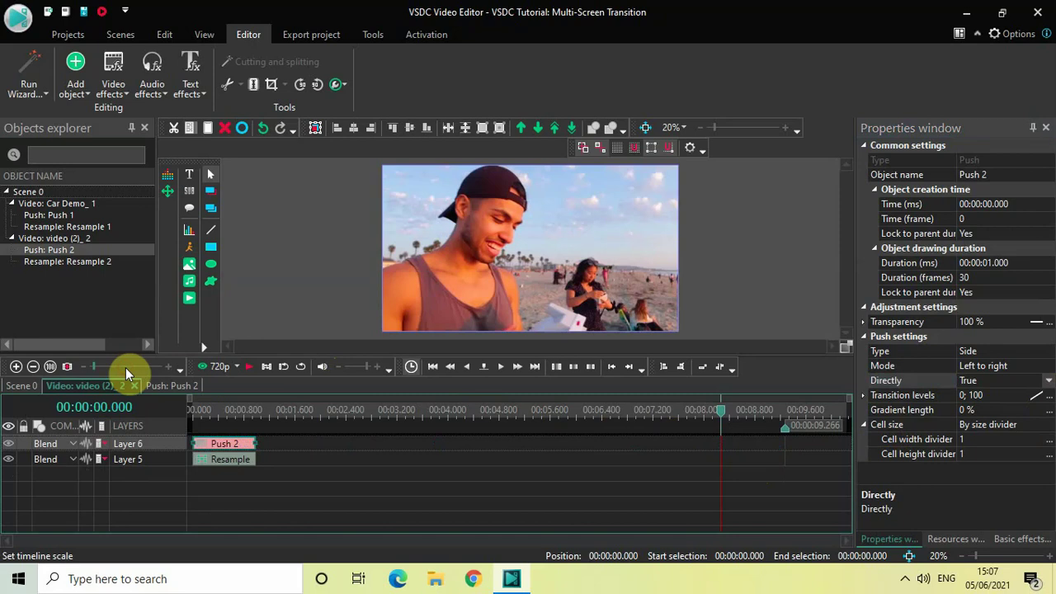
{"action": "left_click", "coordinate": [23, 388]}
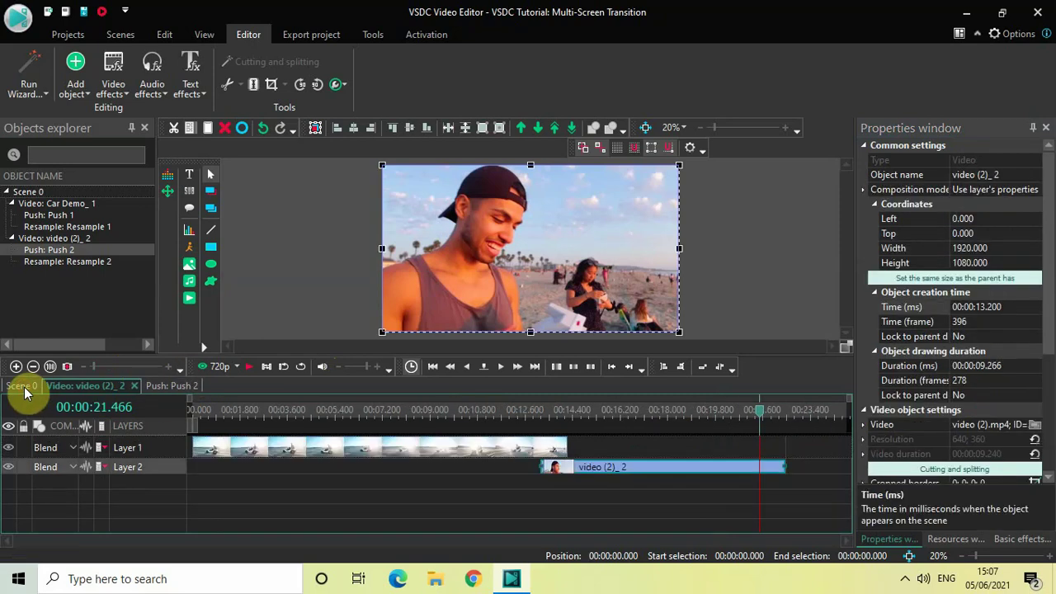
{"action": "left_click", "coordinate": [401, 411]}
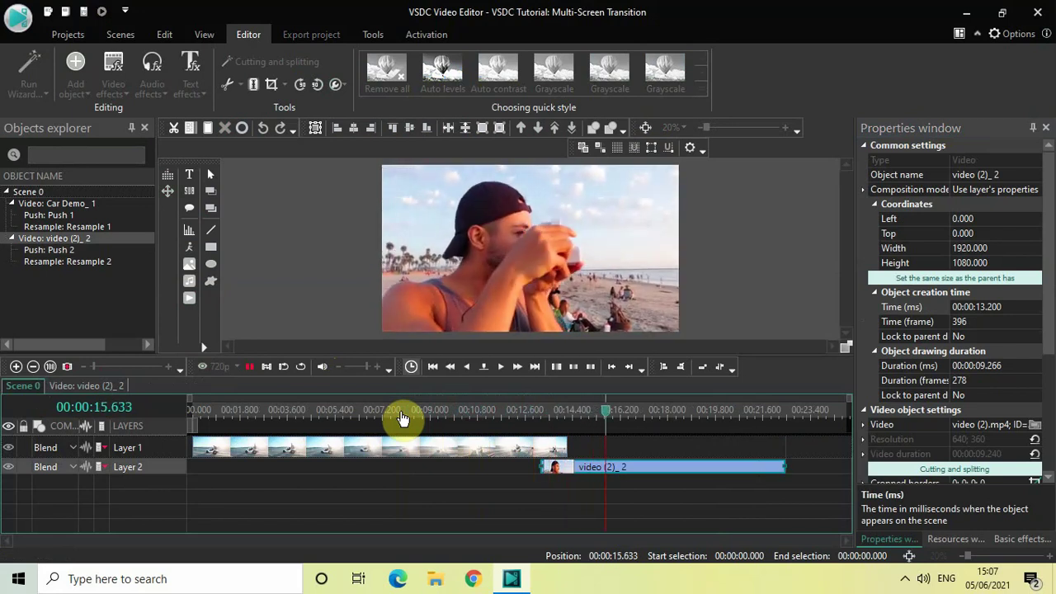
{"action": "key", "text": "space"}
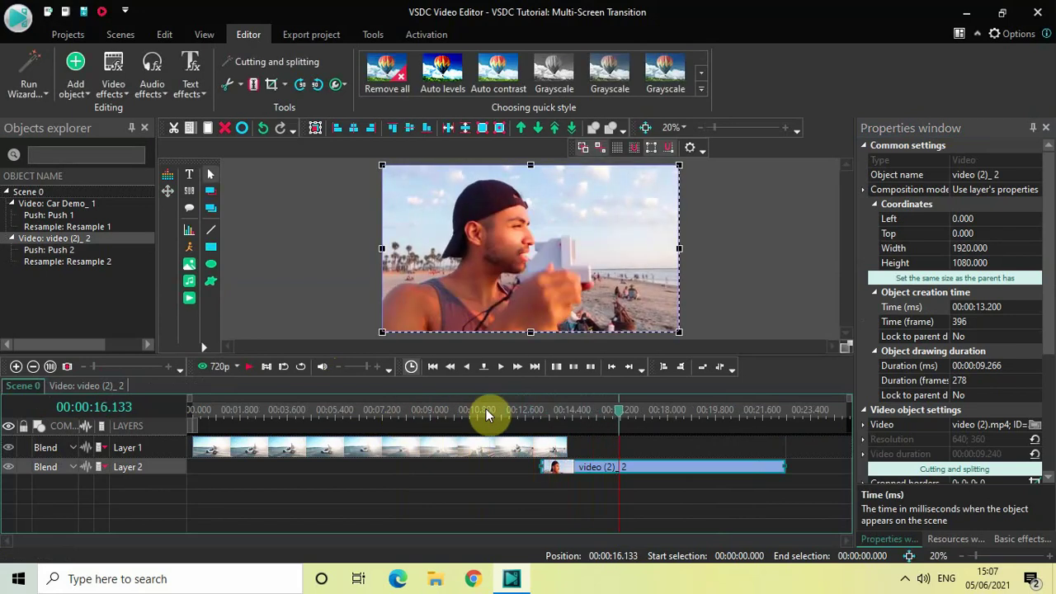
{"action": "left_click", "coordinate": [486, 412]}
{"action": "key", "text": "space"}
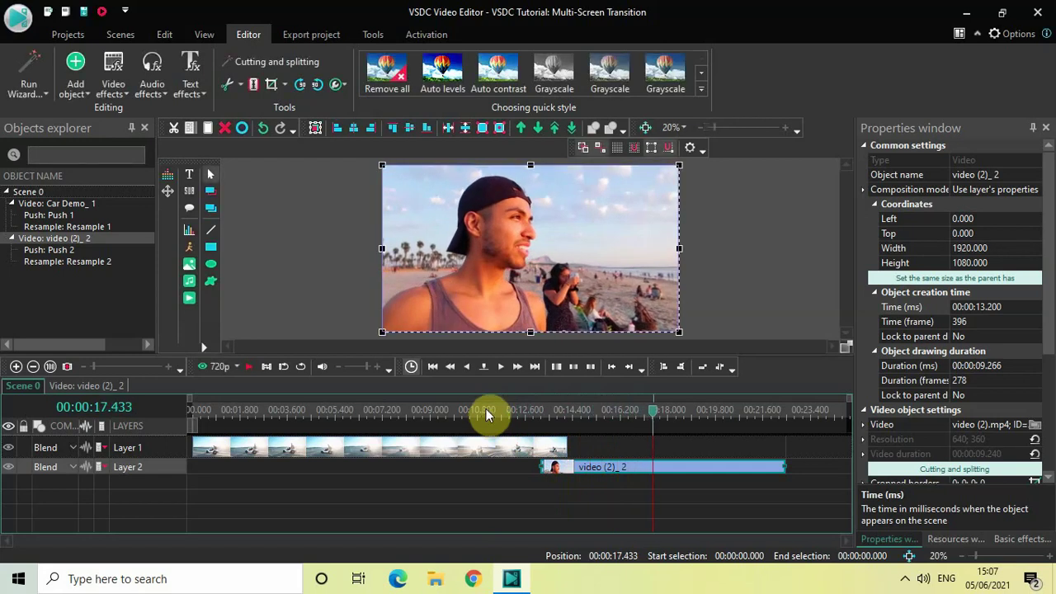
{"action": "left_click", "coordinate": [486, 408]}
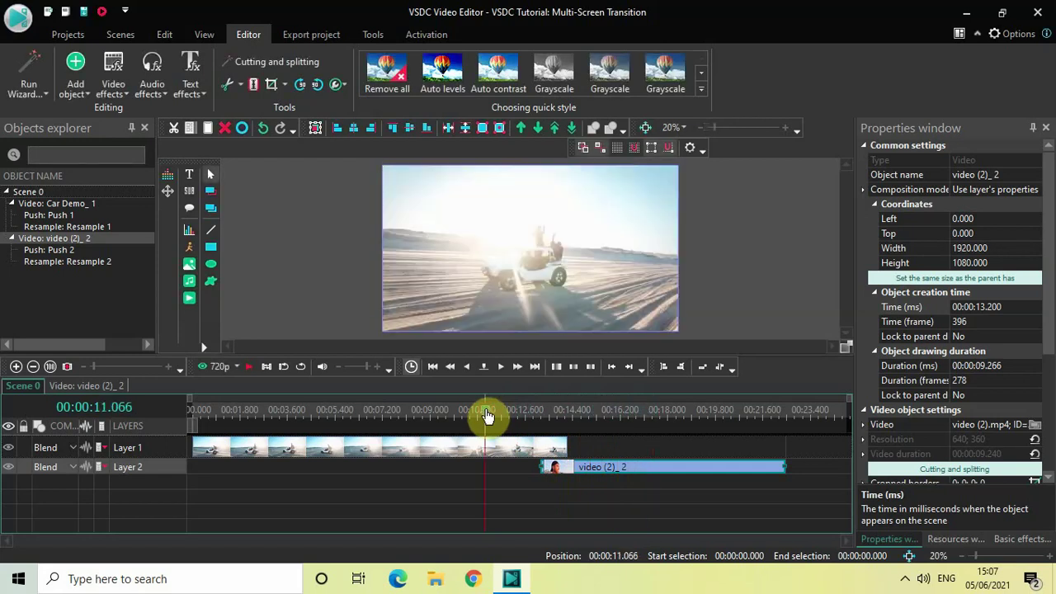
{"action": "key", "text": "space"}
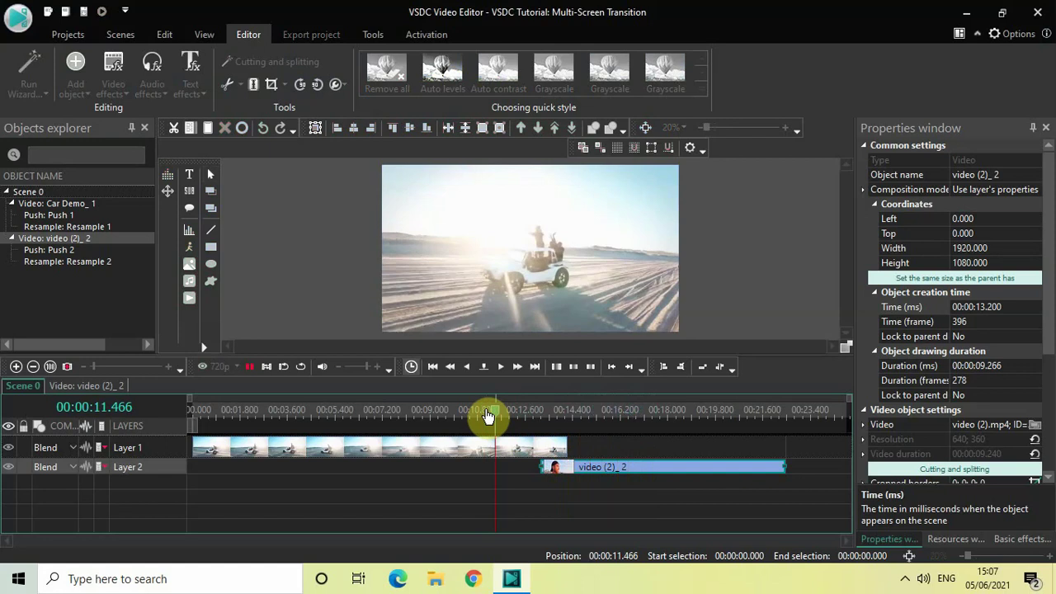